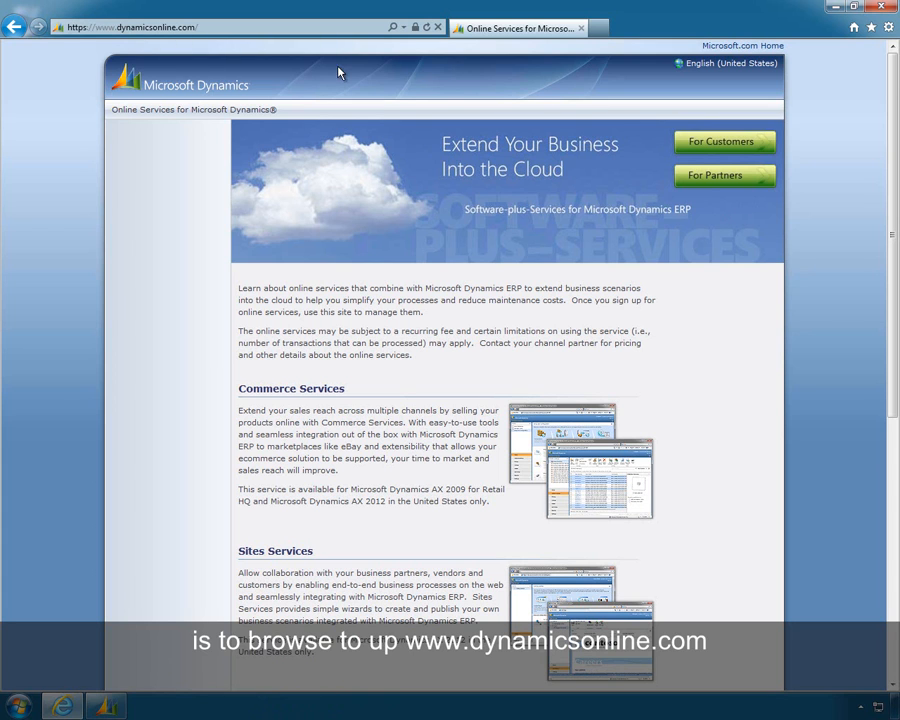
# Sign in to the Customer Portal for customers with the administrator's Windows Live ID and account password
pyautogui.click(706, 146)
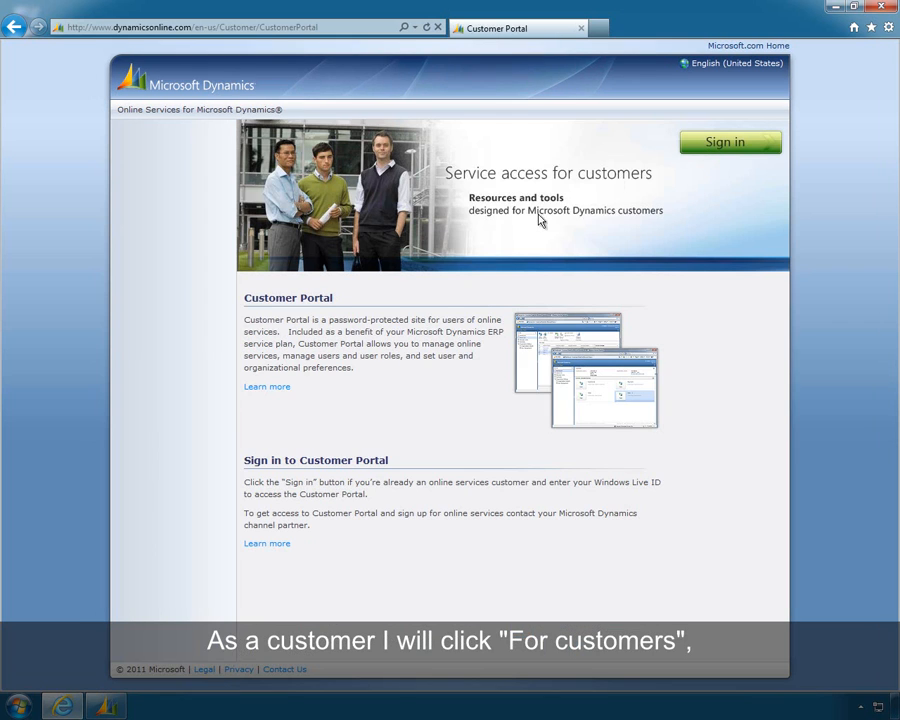
pyautogui.click(740, 144)
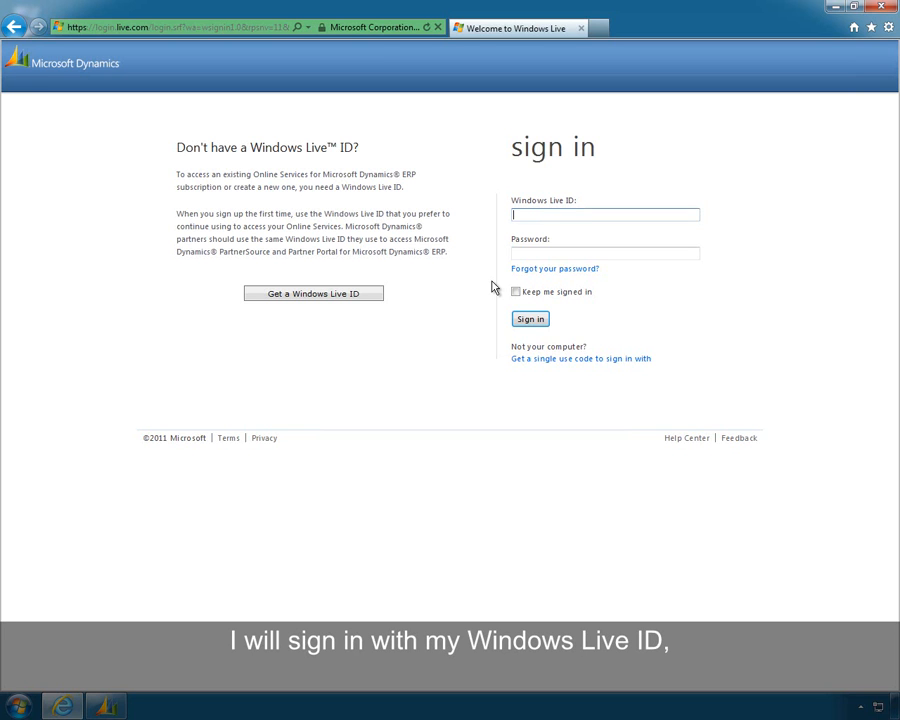
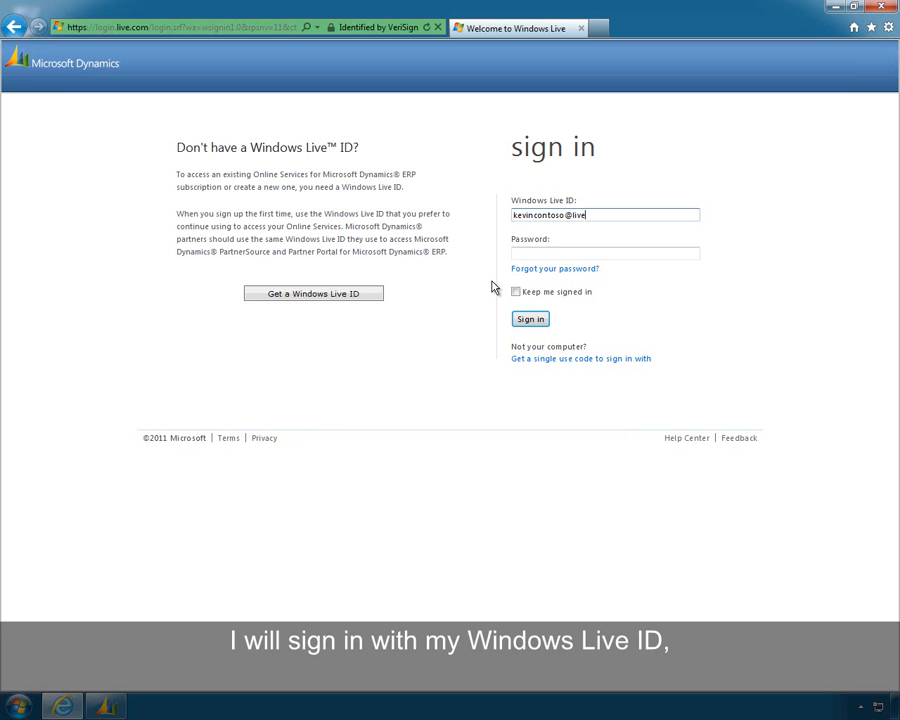
pyautogui.press('Tab')
pyautogui.write('••••••••••')
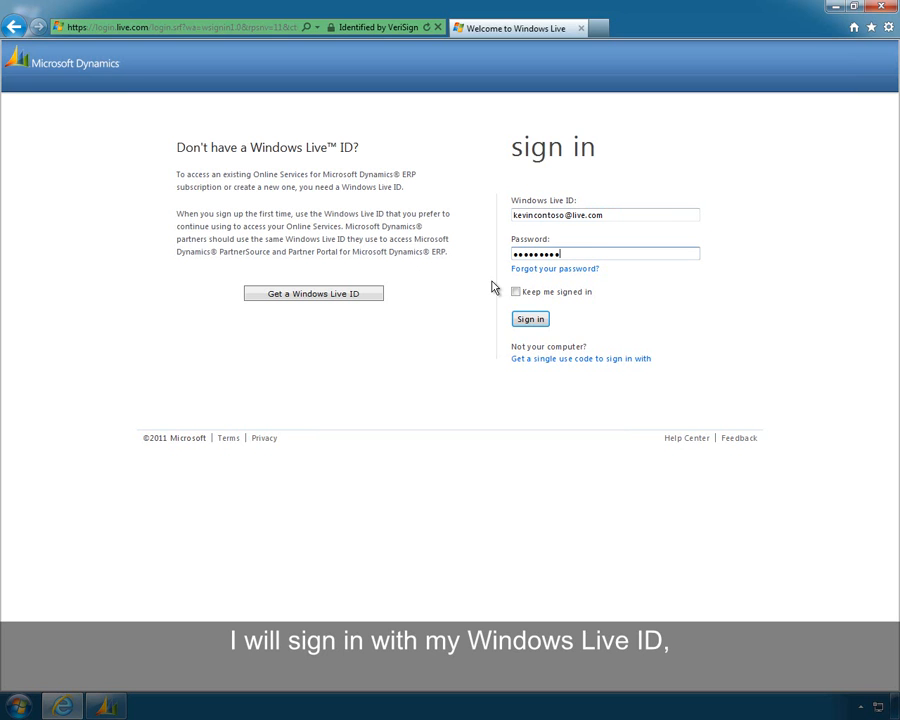
pyautogui.press('Return')
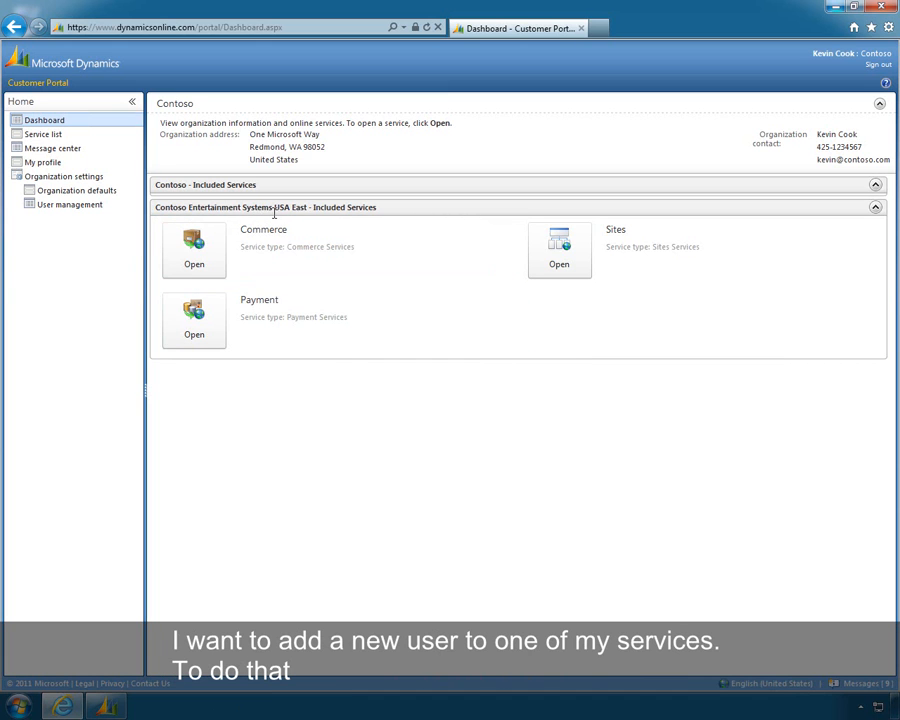
# Start a new user in User management and enter the user's first and last name
pyautogui.click(49, 207)
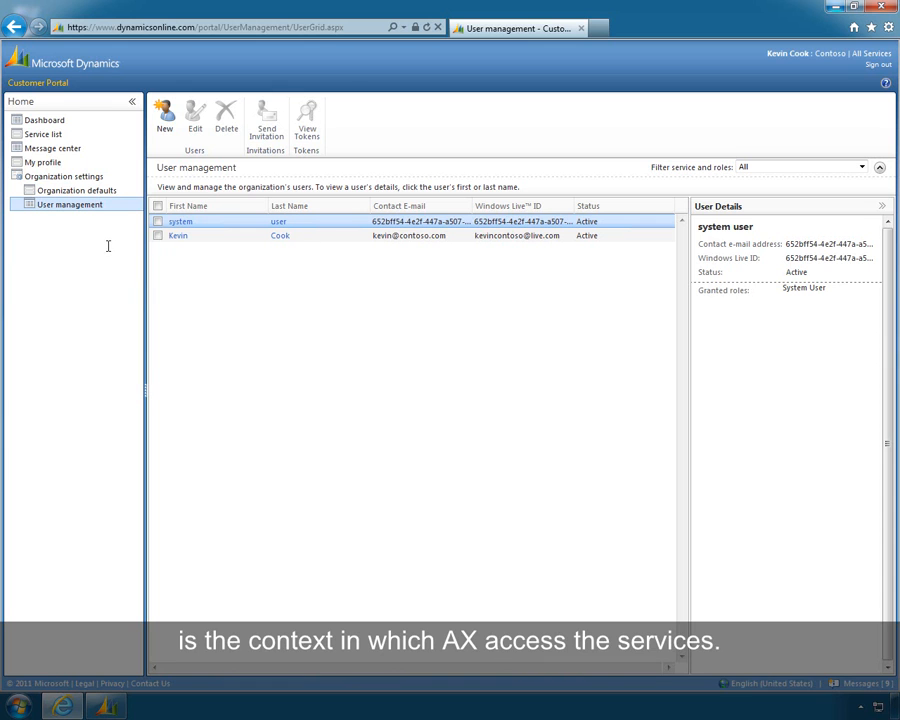
pyautogui.click(166, 128)
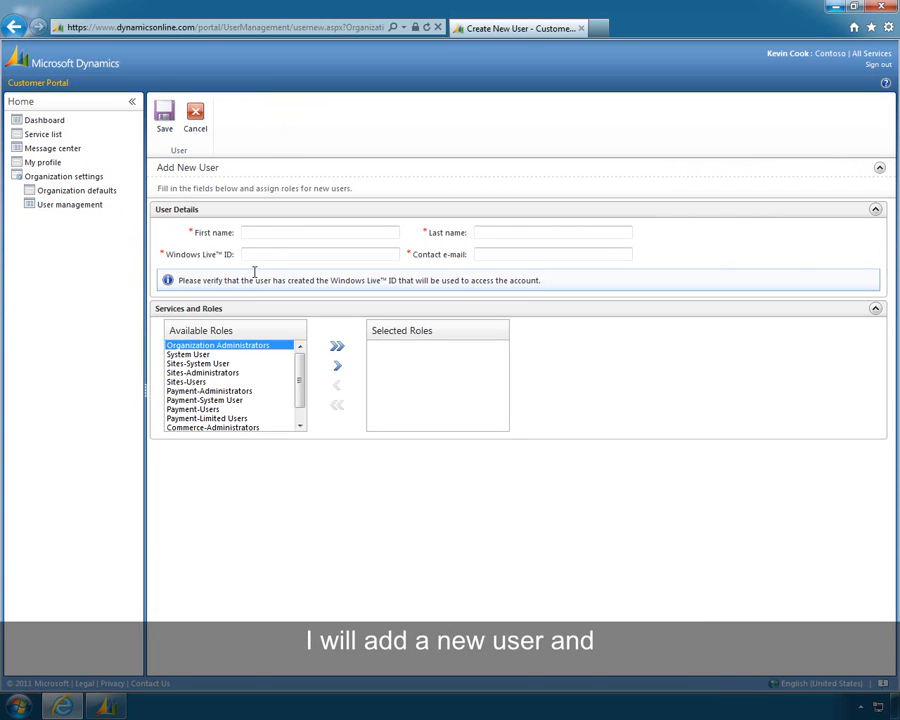
pyautogui.click(270, 234)
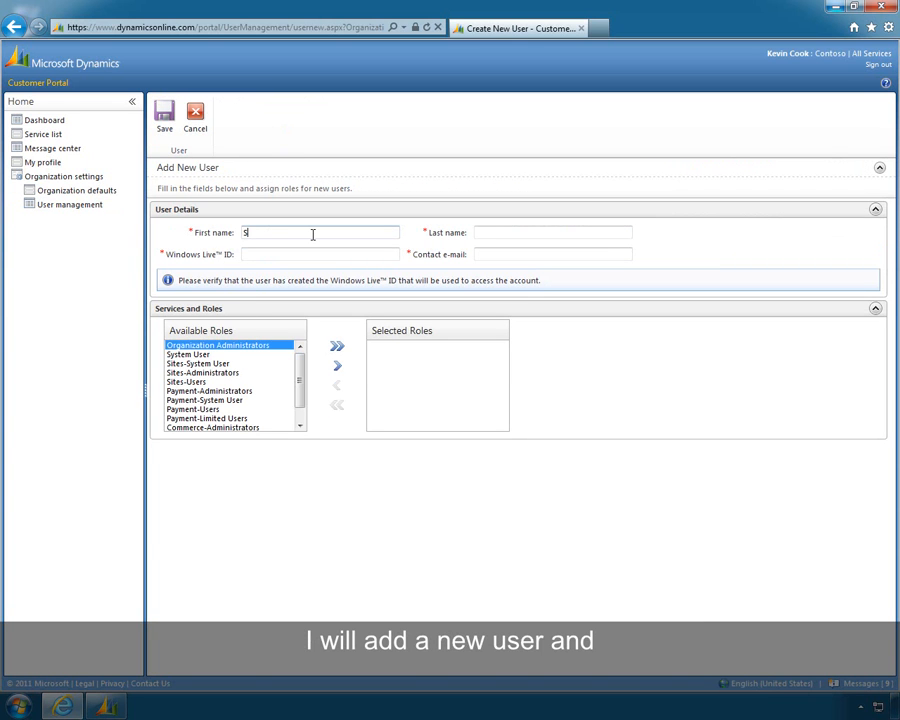
pyautogui.press('Tab')
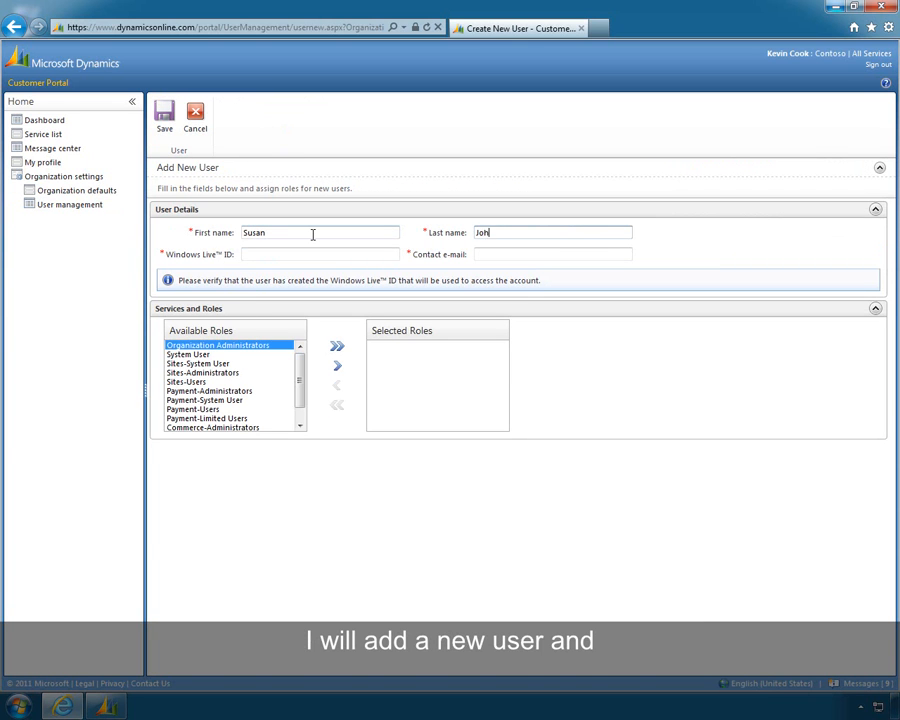
pyautogui.press('Tab')
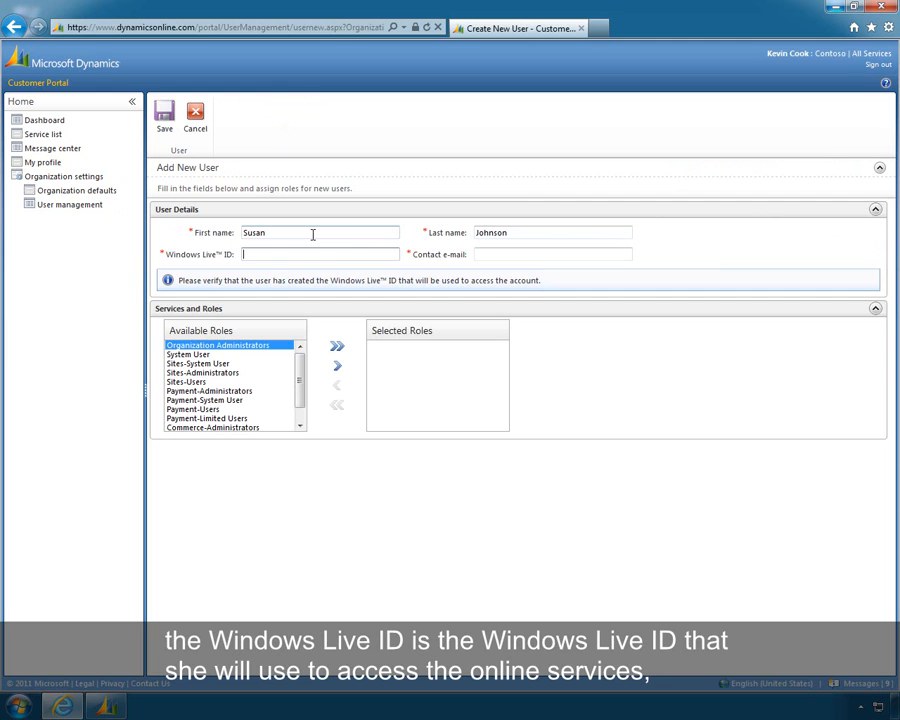
# Fill in the new user's Windows Live ID and contact e-mail address
pyautogui.press('Tab')
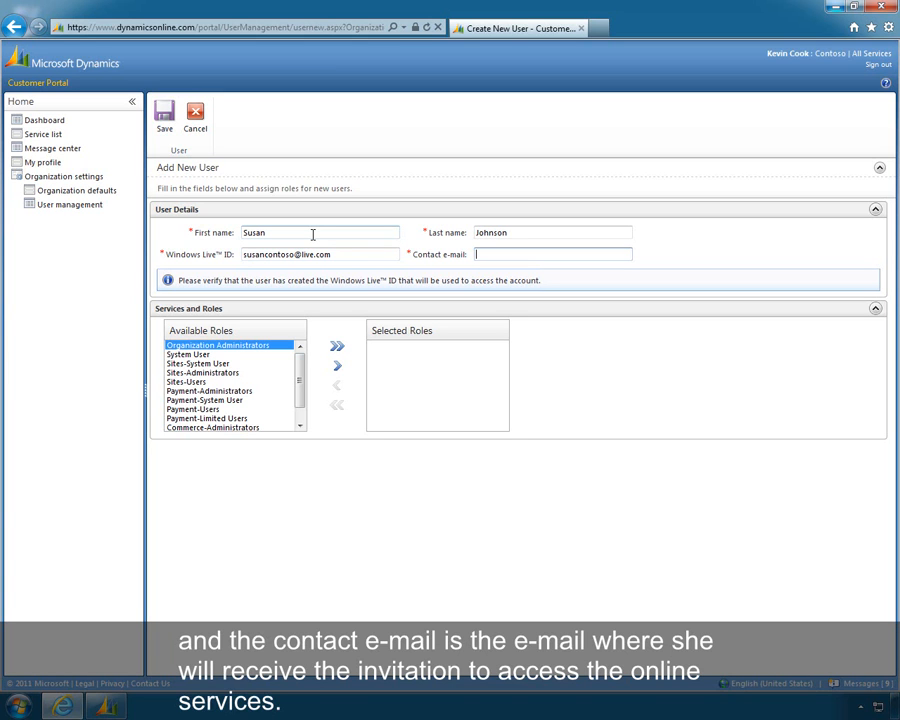
pyautogui.write('susan@contoso.com')
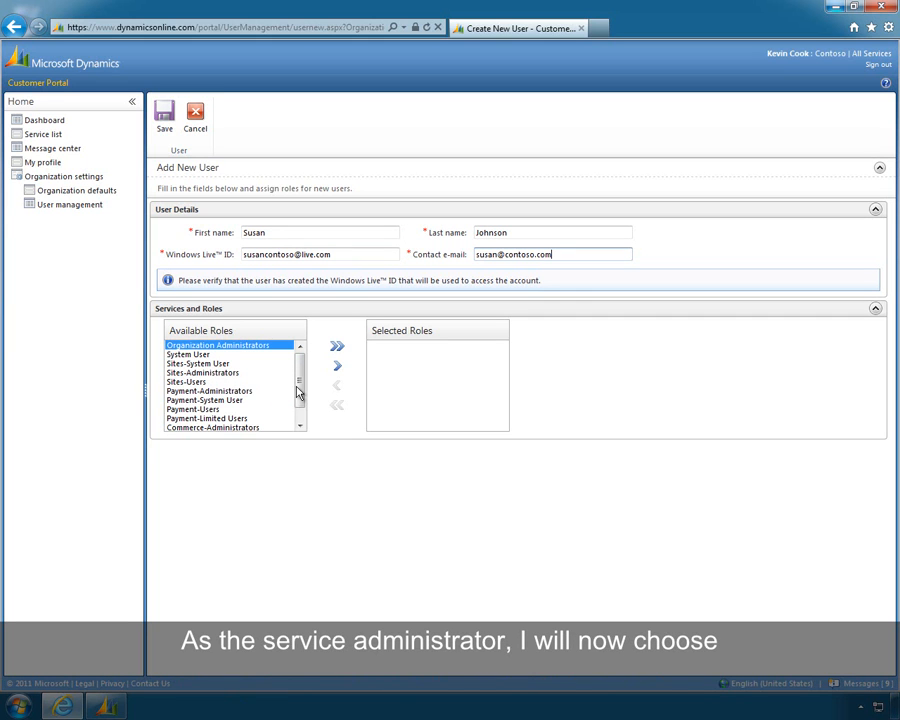
# Save the new user with the Commerce-Users role and send that user an invitation
pyautogui.moveTo(298, 394); pyautogui.dragTo(302, 412)
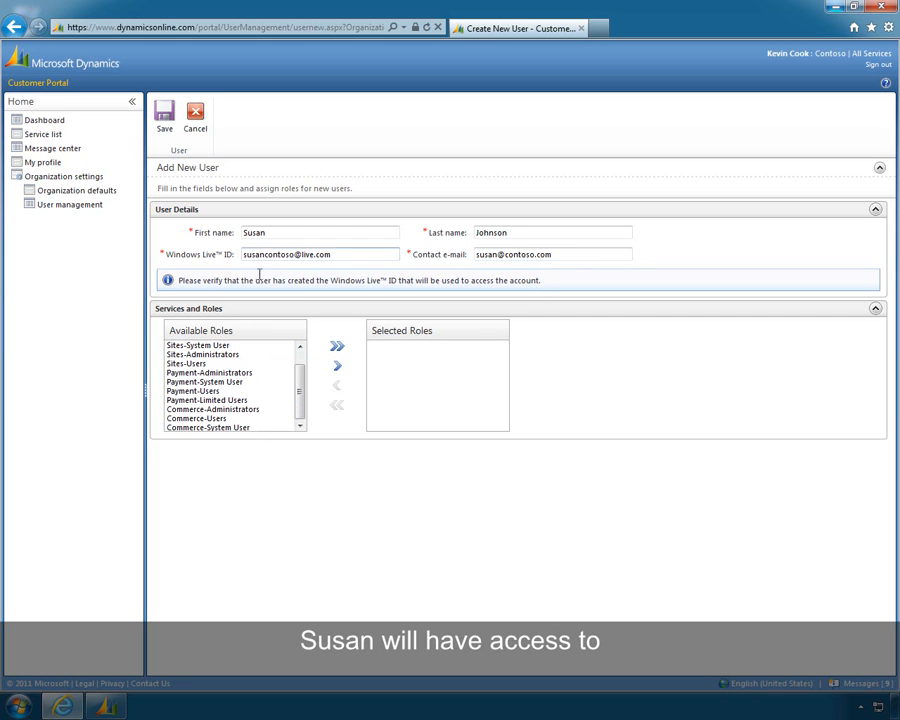
pyautogui.click(218, 419)
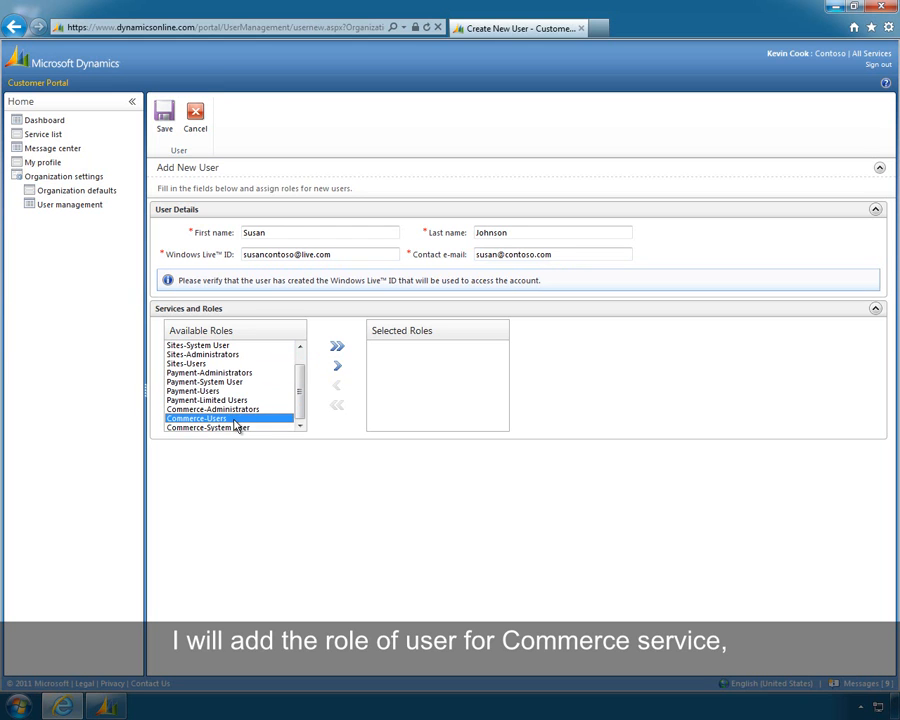
pyautogui.click(342, 376)
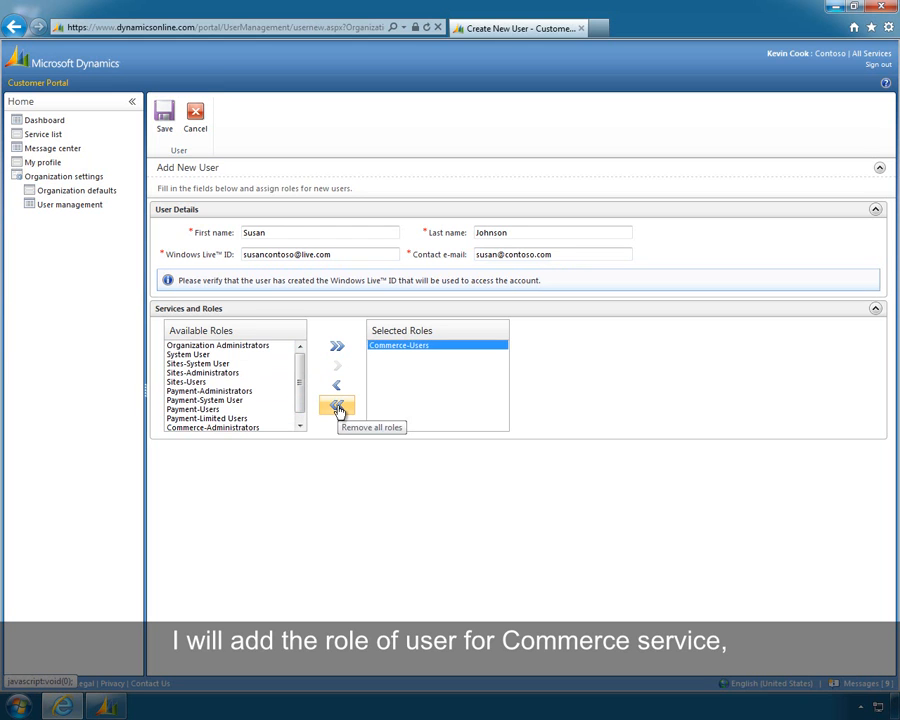
pyautogui.click(166, 125)
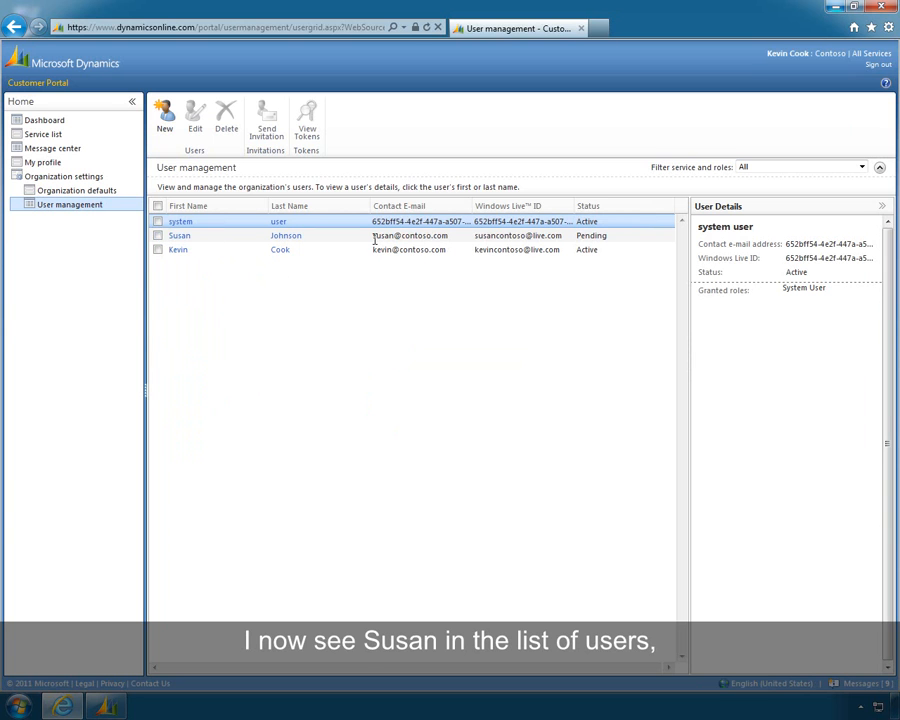
pyautogui.click(158, 236)
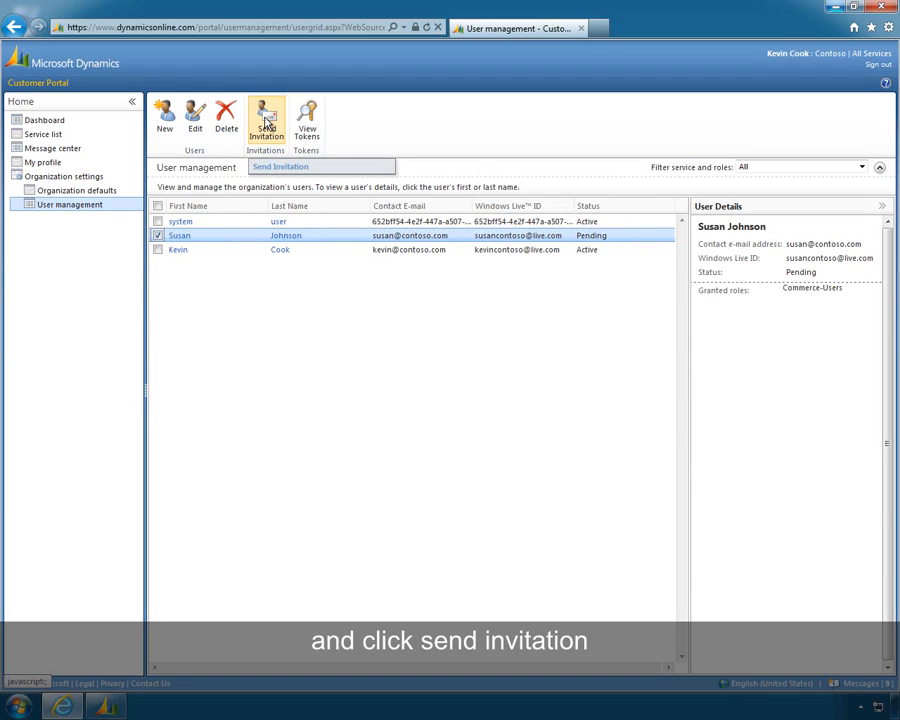
pyautogui.click(267, 121)
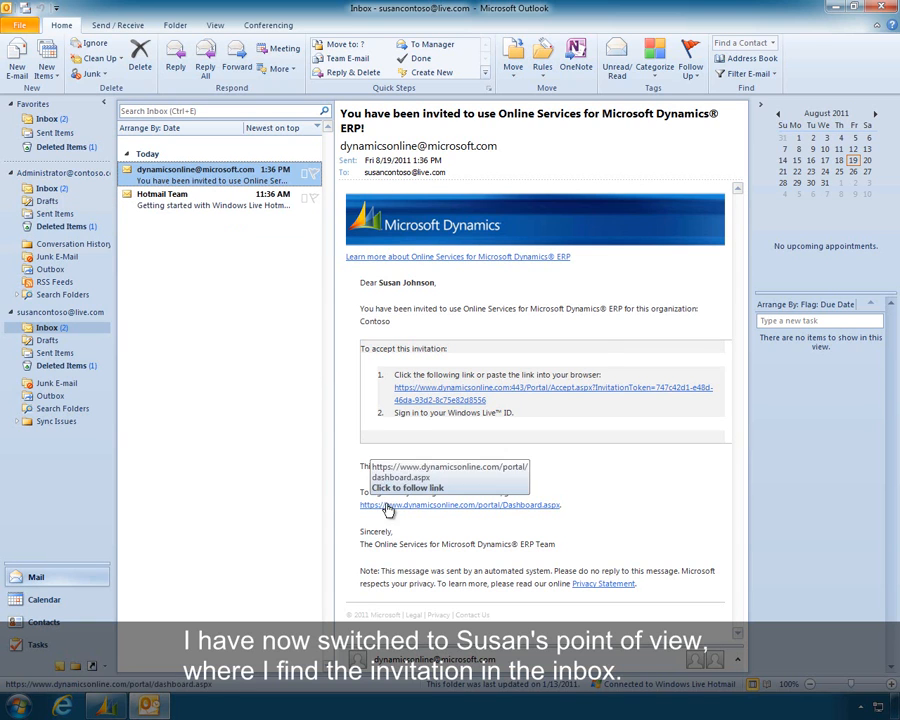
# Accept the e-mailed Online Services invitation through its link, signing in with the invited user's Windows Live ID and account password
pyautogui.click(447, 400)
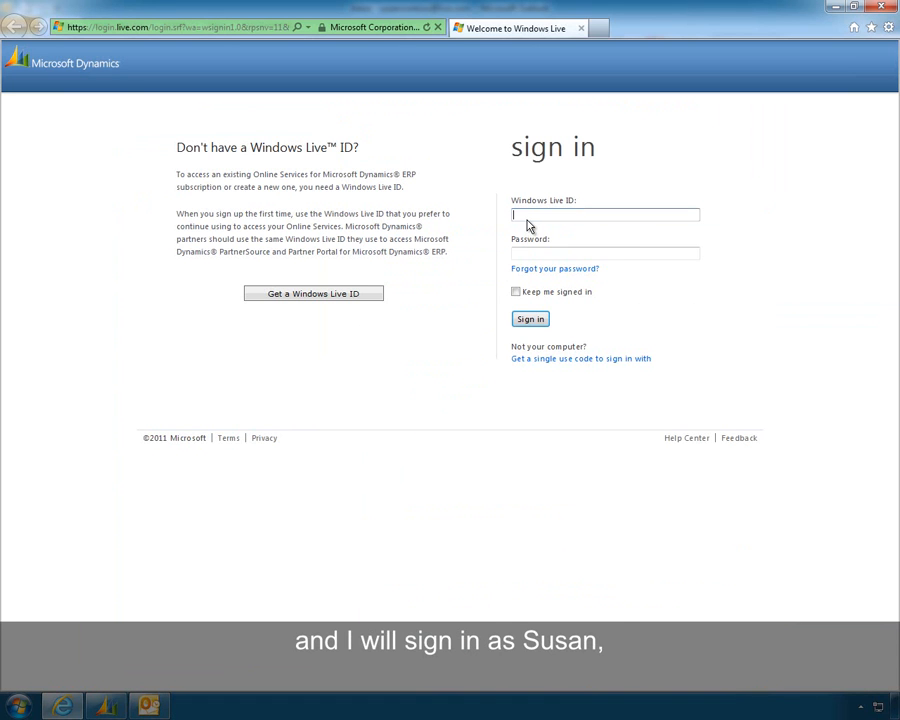
pyautogui.press('Tab')
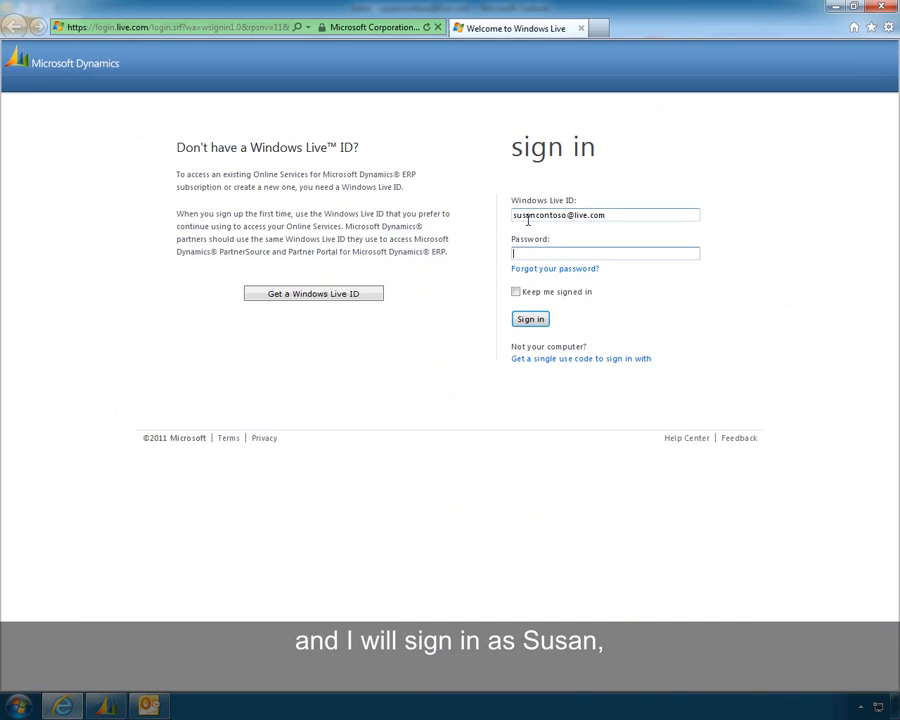
pyautogui.write('p')
pyautogui.write('******')
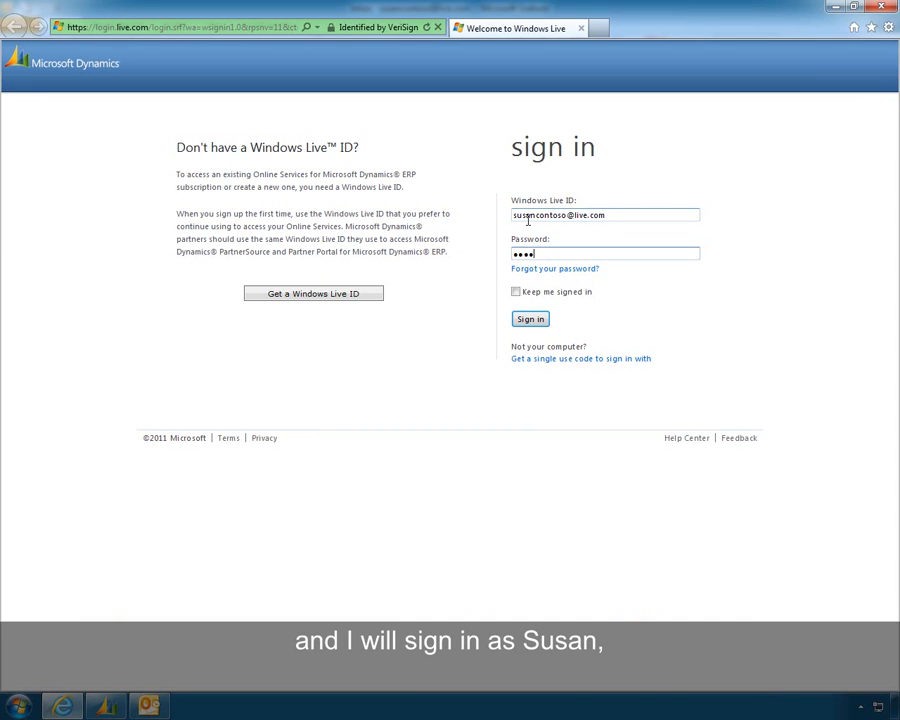
pyautogui.write('**')
pyautogui.press('Return')
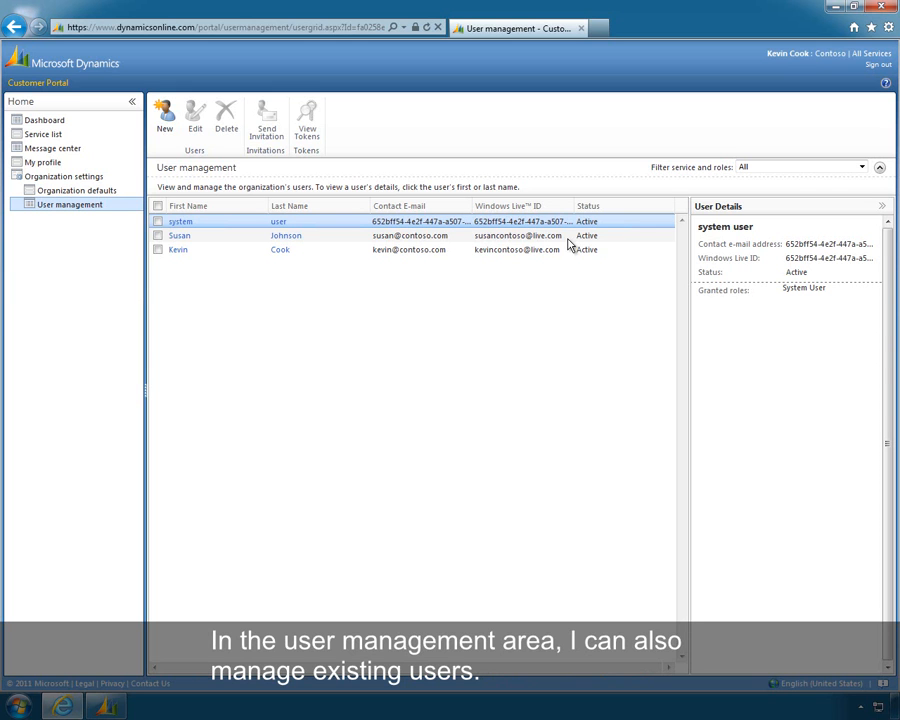
# Examine the details and available actions for the invited user and for the system user
pyautogui.click(157, 236)
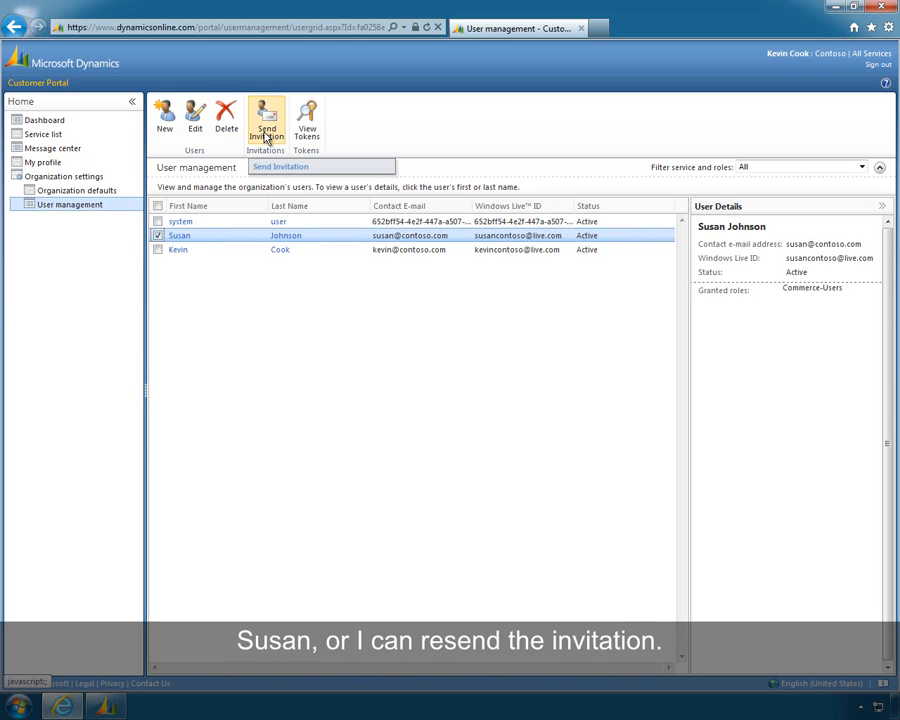
pyautogui.click(158, 233)
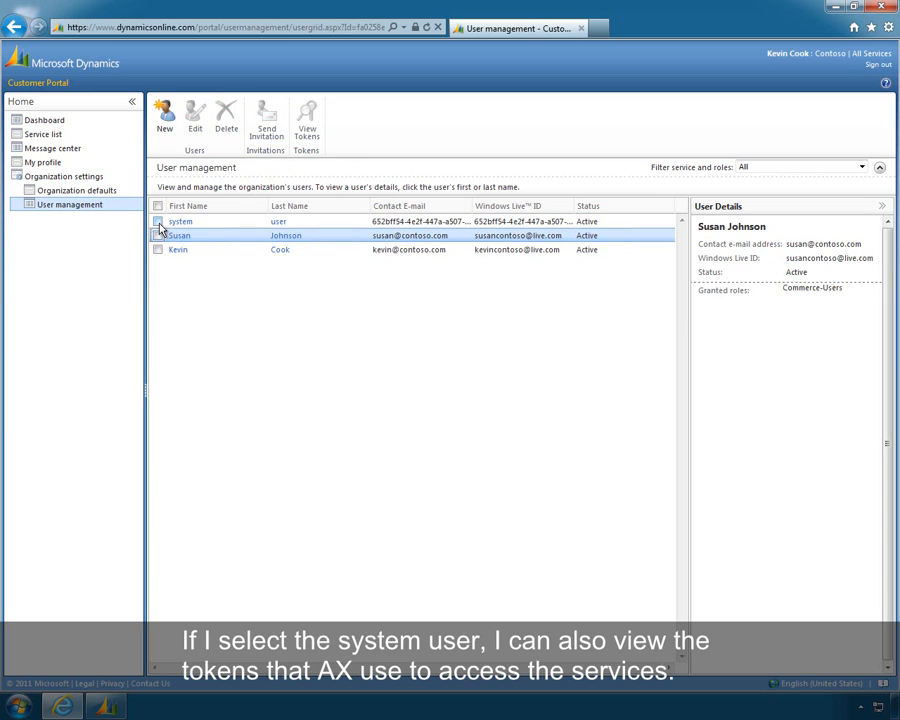
pyautogui.click(158, 222)
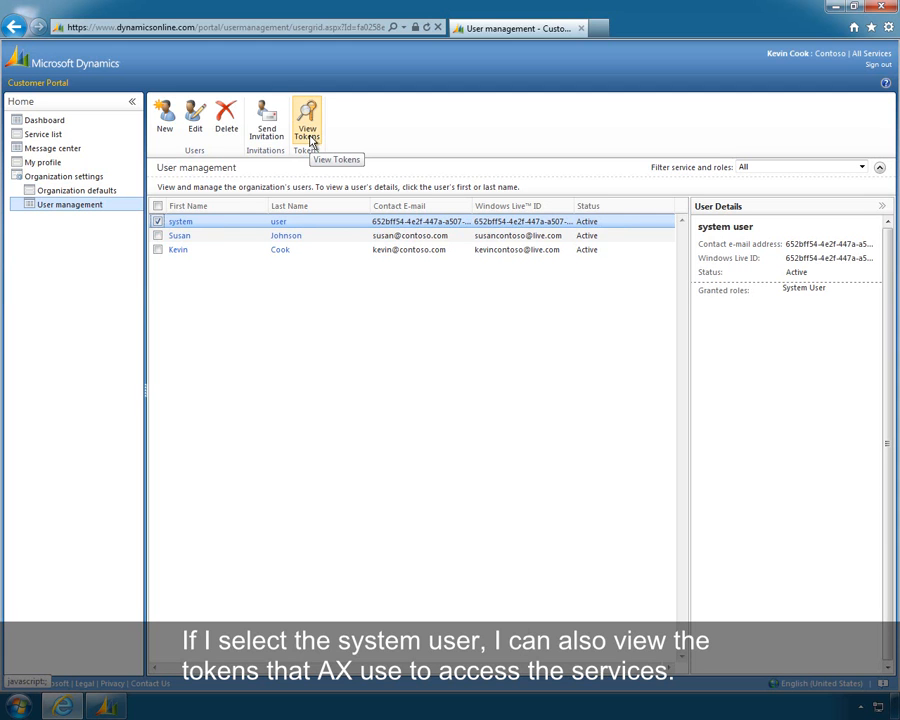
pyautogui.click(157, 222)
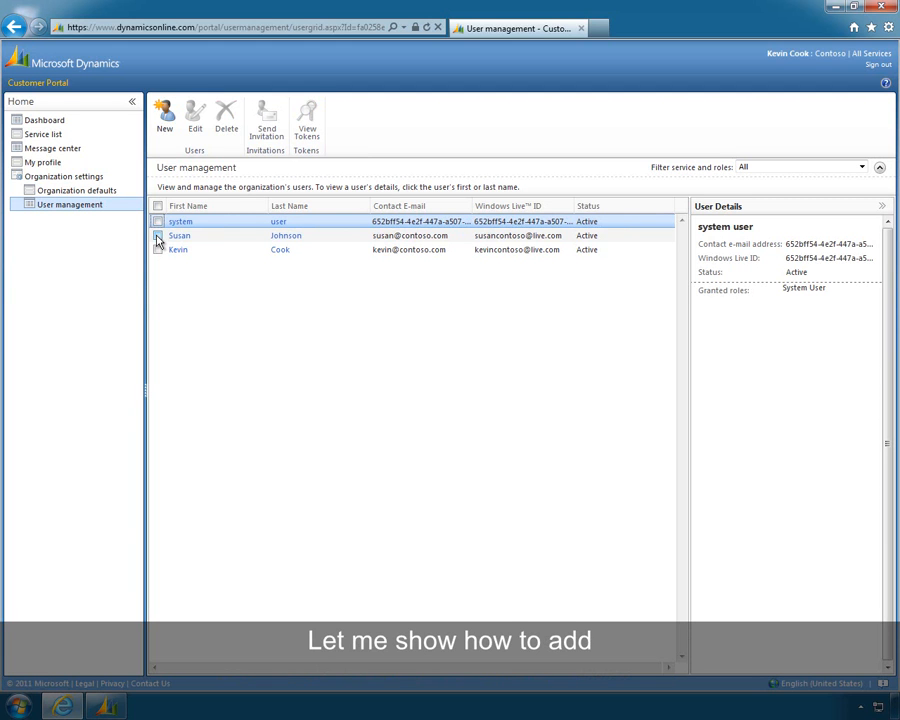
# Add the Sites-Users role to the invited user's account and save the change
pyautogui.click(157, 236)
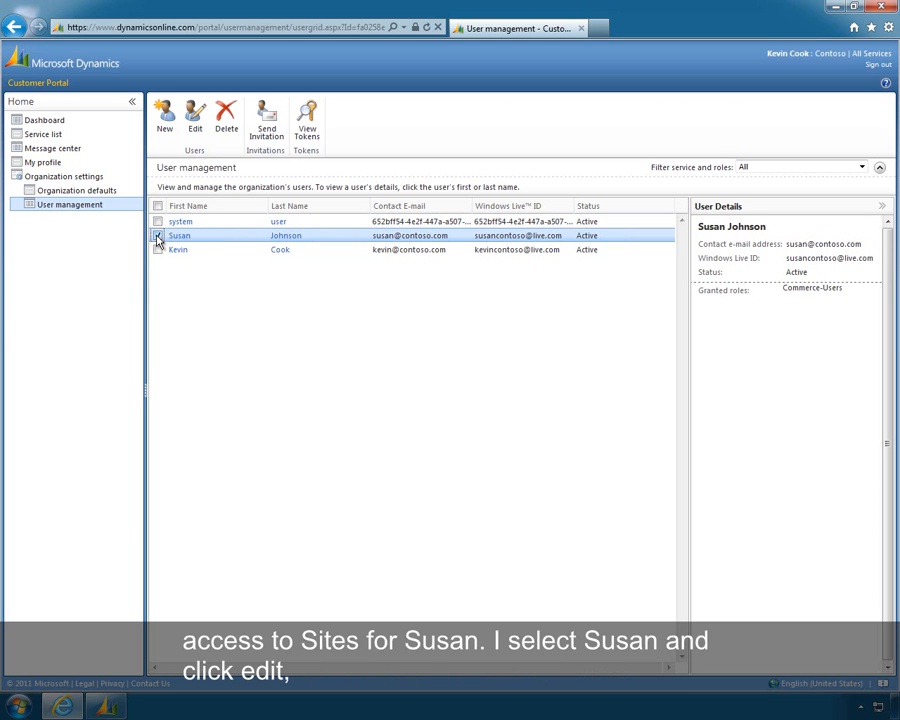
pyautogui.click(197, 135)
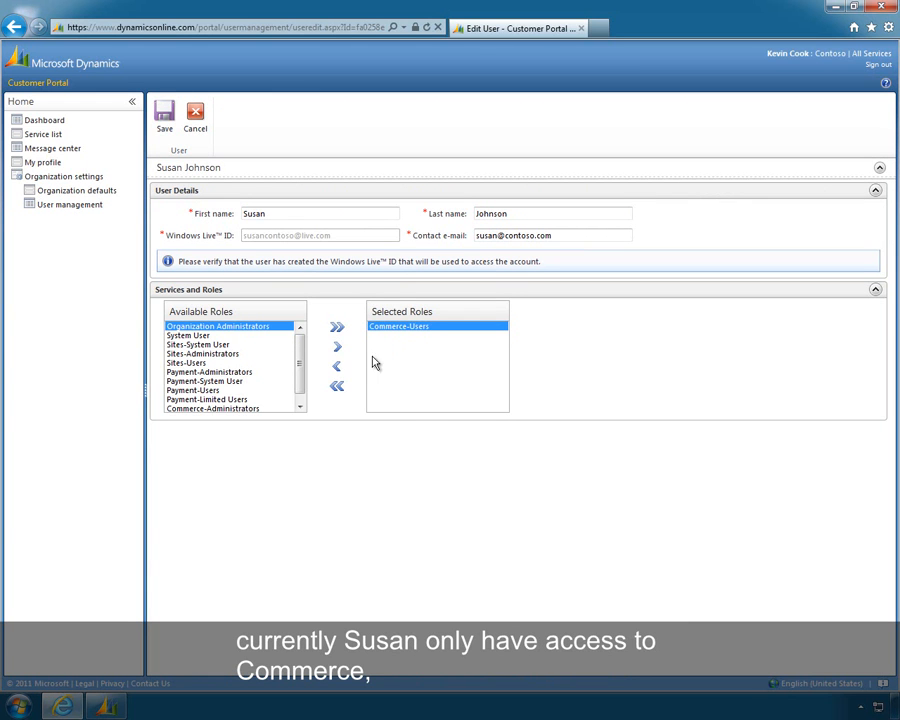
pyautogui.click(190, 363)
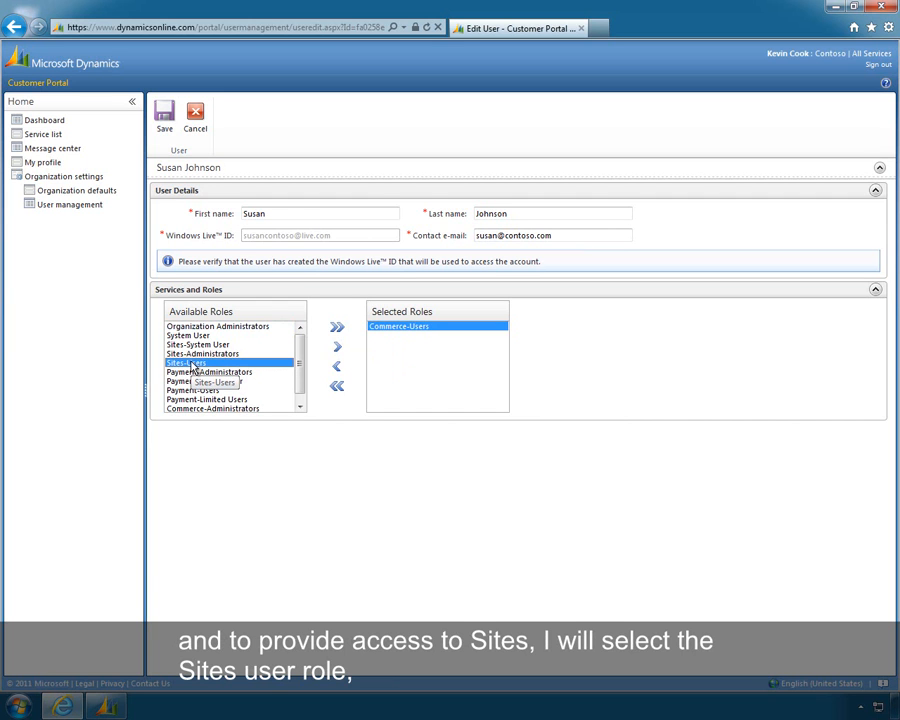
pyautogui.click(341, 355)
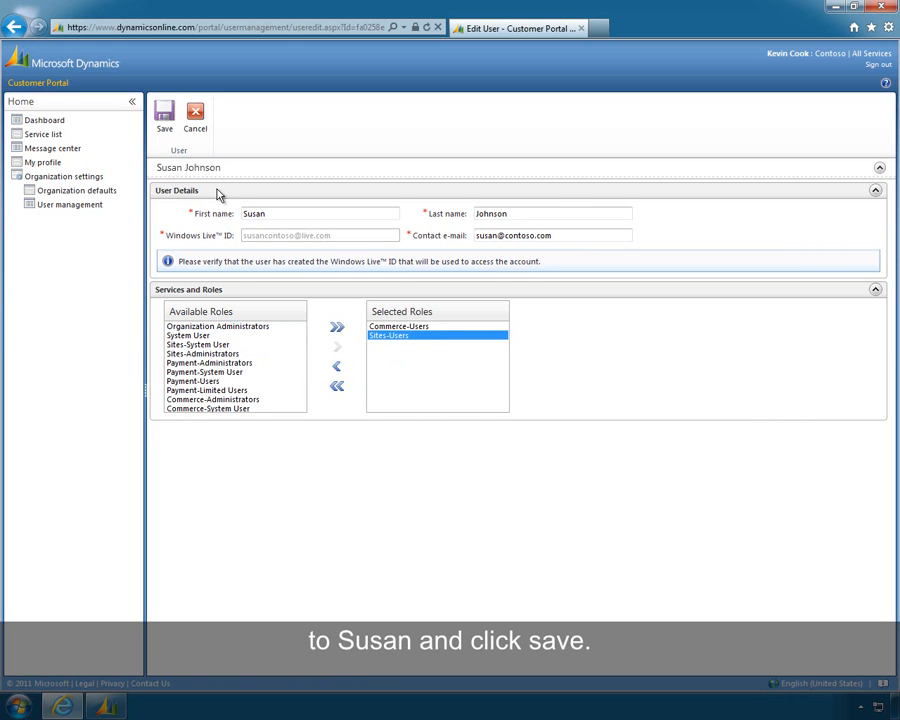
pyautogui.click(163, 118)
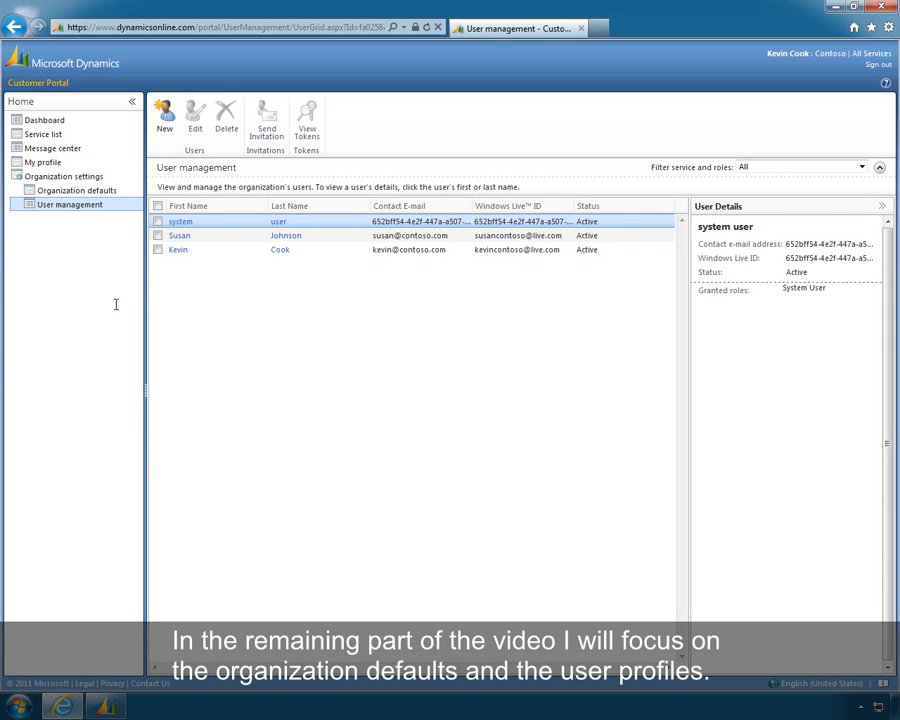
# Review the organization default settings and the signed-in user's own profile settings
pyautogui.click(50, 191)
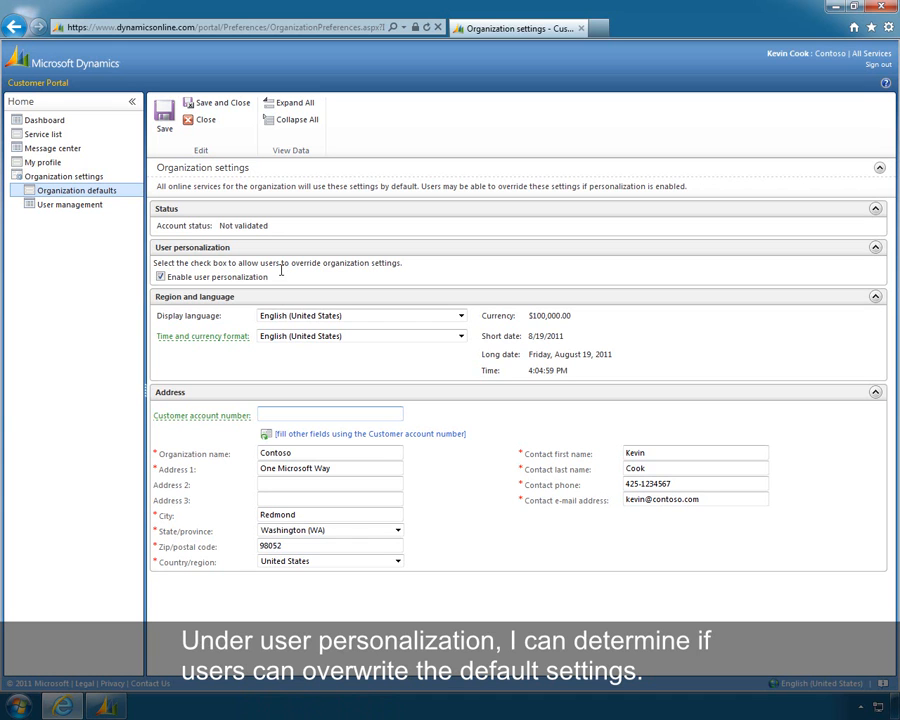
pyautogui.click(47, 162)
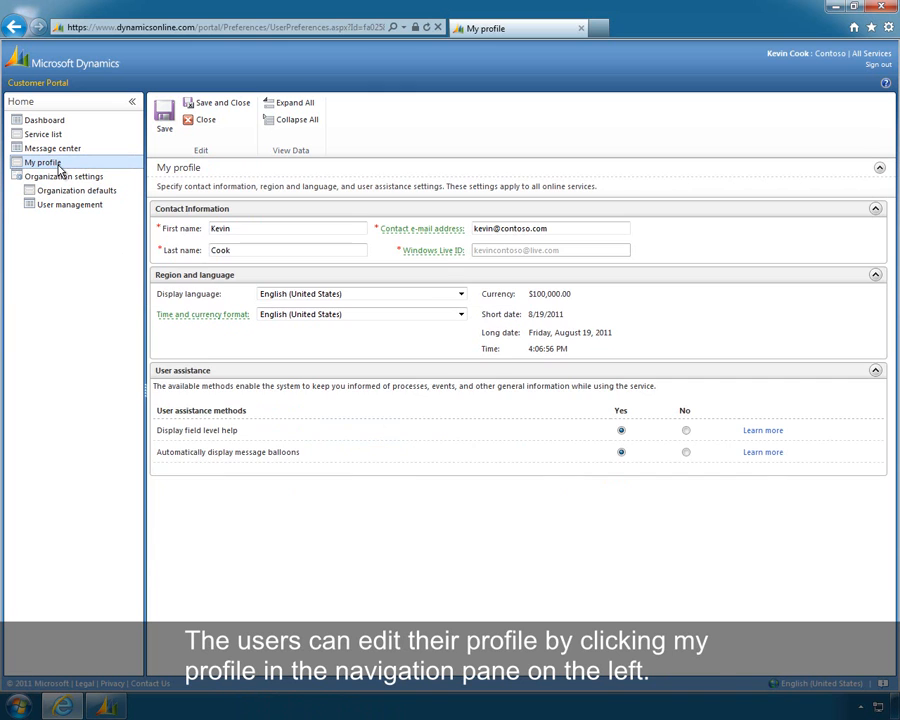